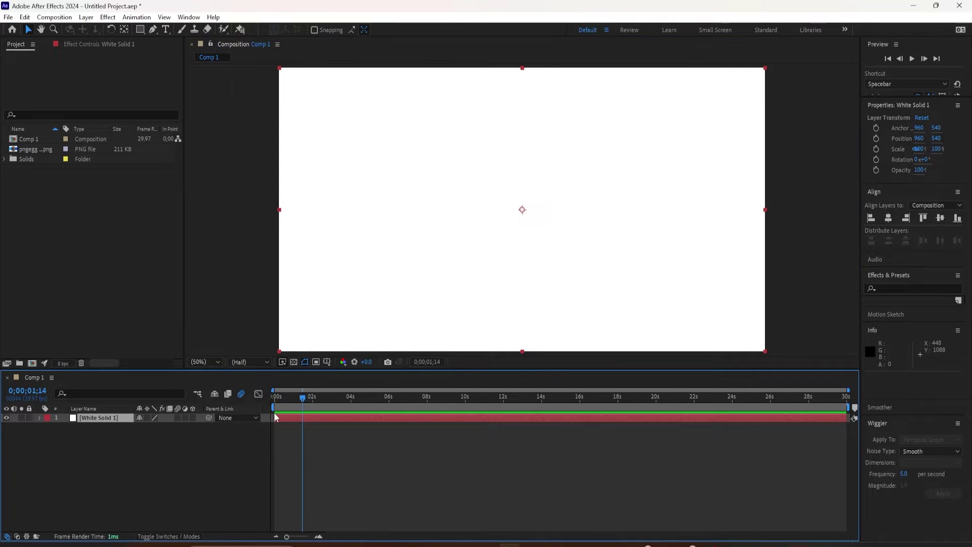
Draw a rectangle on the left of the comp with no fill and a 000000 black stroke.
{"action": "left_click", "coordinate": [140, 29]}
{"action": "mouse_move", "coordinate": [346, 144]}
{"action": "left_mouse_down"}
{"action": "mouse_move", "coordinate": [440, 256]}
{"action": "mouse_move", "coordinate": [446, 276]}
{"action": "left_mouse_up"}
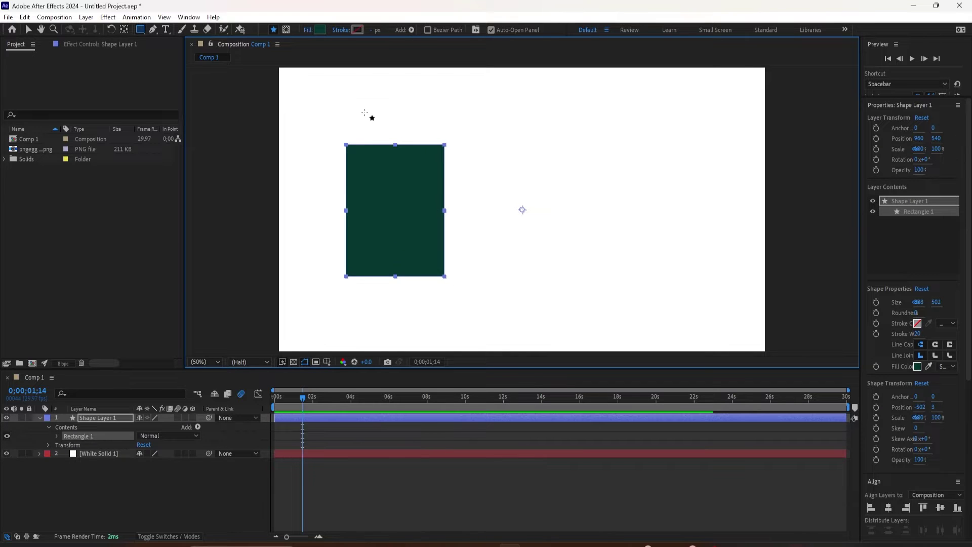
{"action": "left_click", "coordinate": [306, 30]}
{"action": "left_click", "coordinate": [435, 247]}
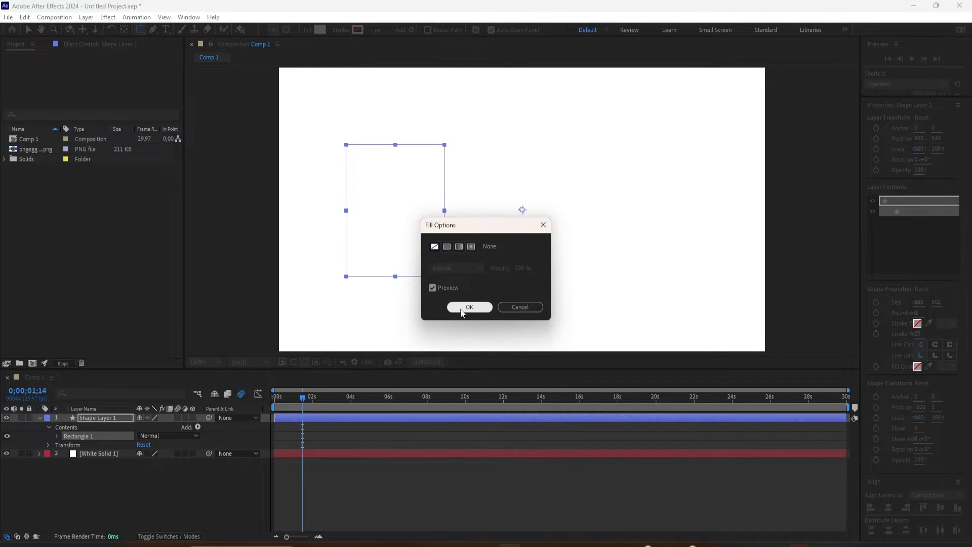
{"action": "left_click", "coordinate": [465, 307]}
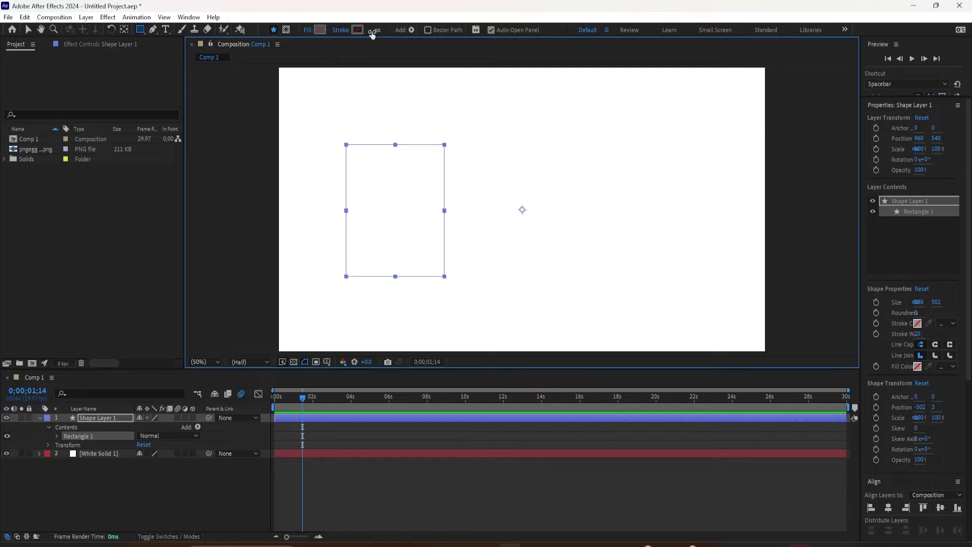
{"action": "left_click", "coordinate": [357, 30]}
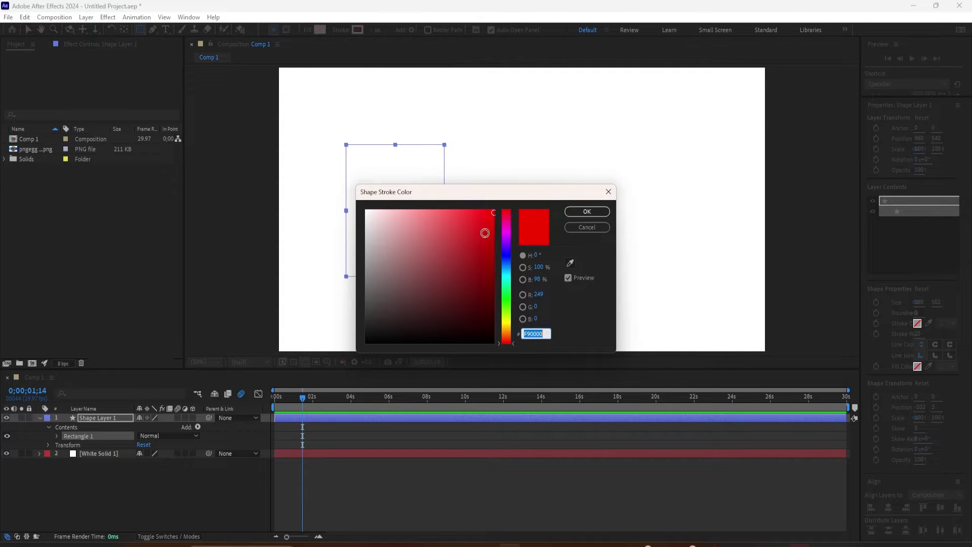
{"action": "type", "text": "000000"}
{"action": "left_click", "coordinate": [575, 214]}
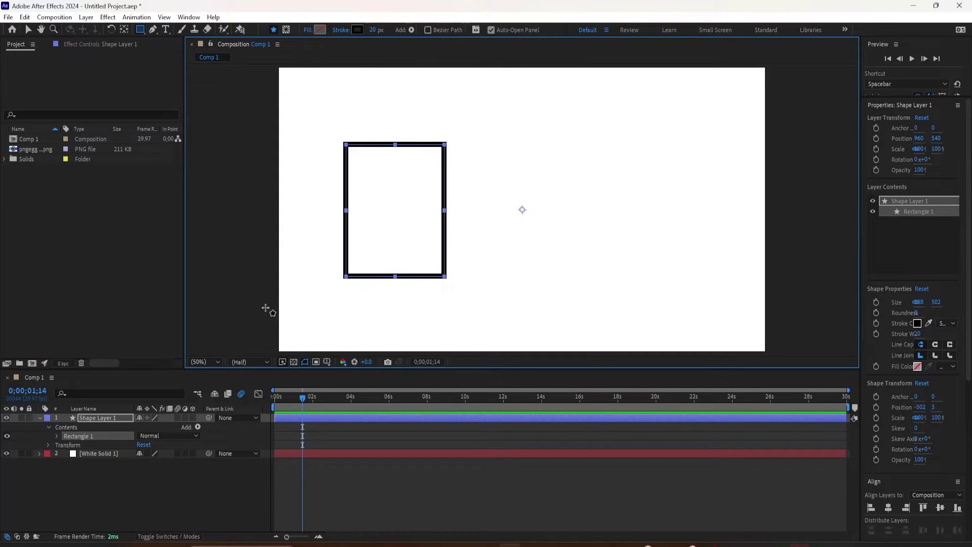
Preview the comp, scrub the rectangle's Rotation, then undo back to remove Shape Layer 1.
{"action": "key", "text": "space"}
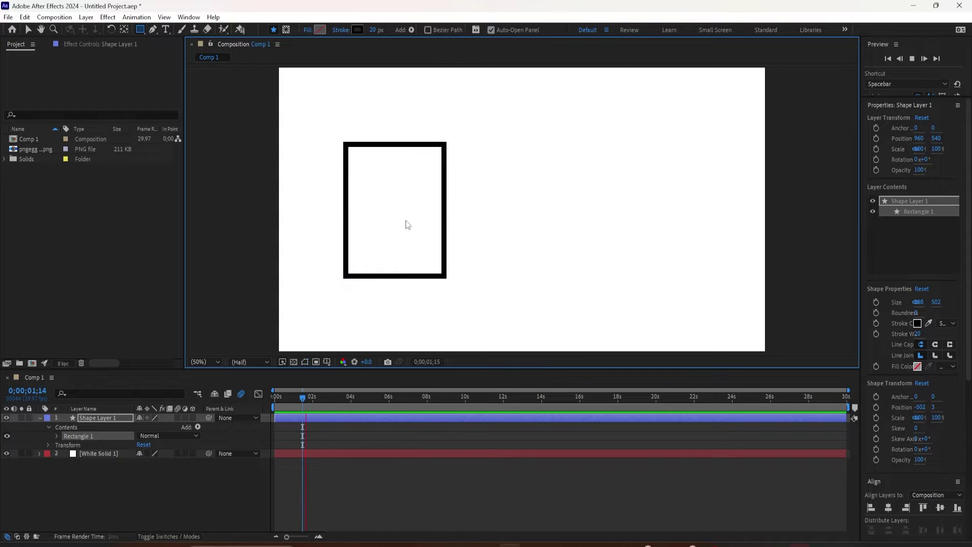
{"action": "key", "text": "space"}
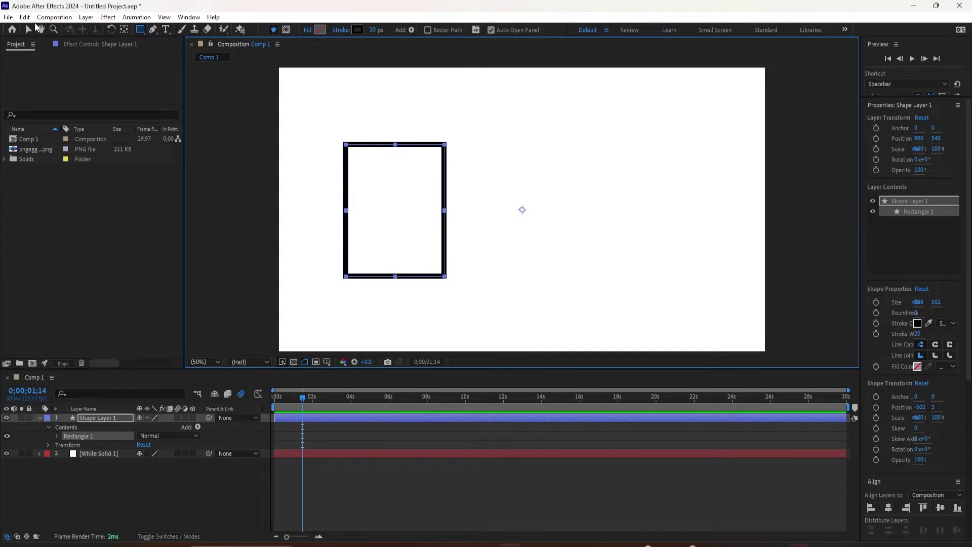
{"action": "left_click", "coordinate": [28, 29]}
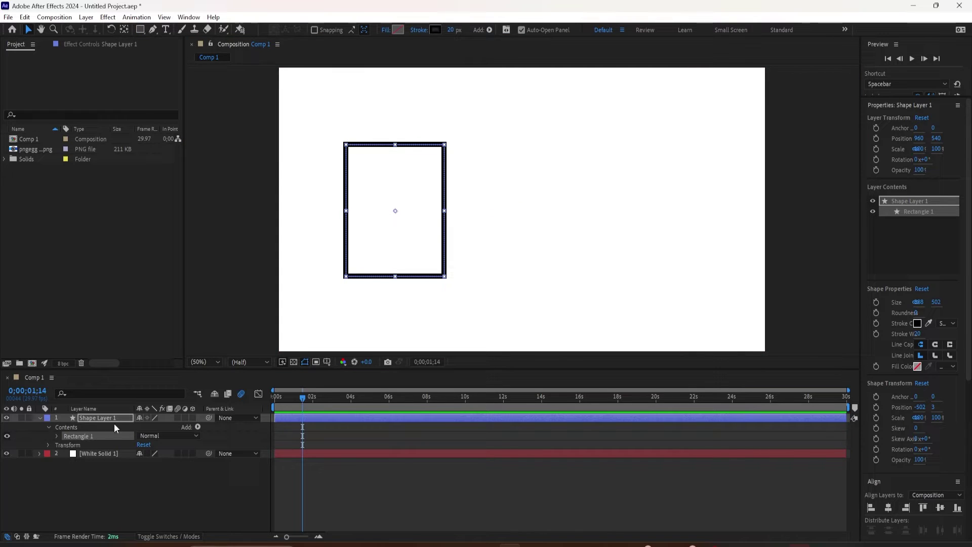
{"action": "key", "text": "r"}
{"action": "left_click_drag", "start_coordinate": [158, 428], "coordinate": [338, 428]}
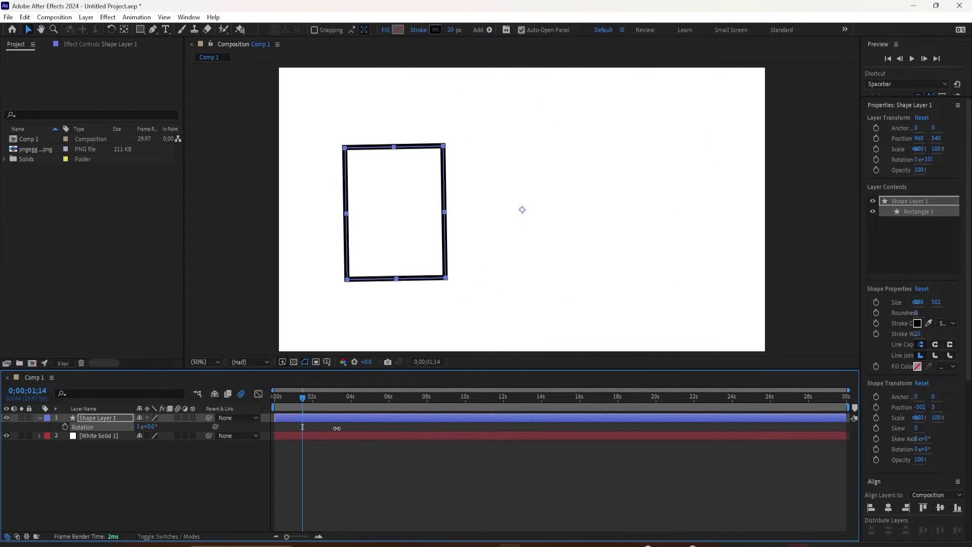
{"action": "key", "text": "Delete"}
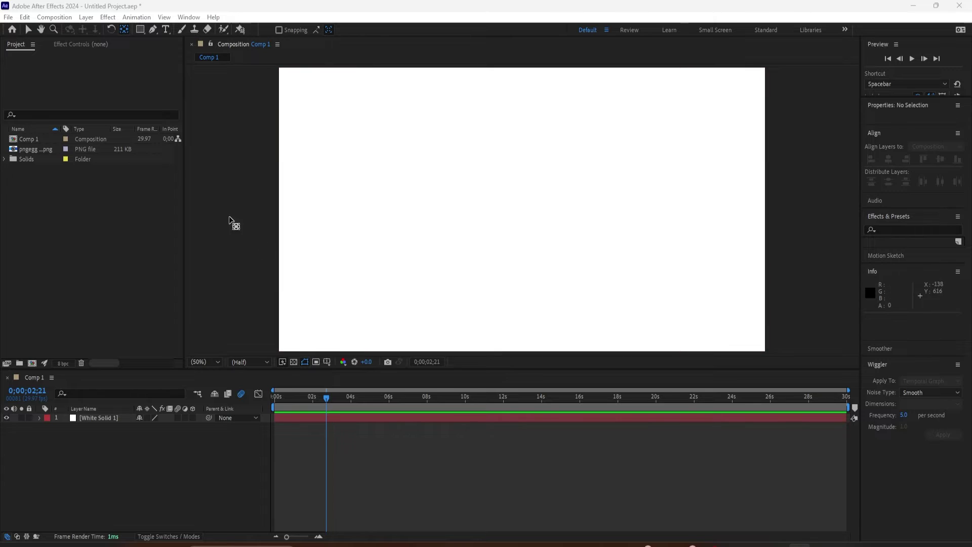
Drag out a new rectangle on the left, then pull its corner to make it taller and wider.
{"action": "left_click", "coordinate": [140, 29]}
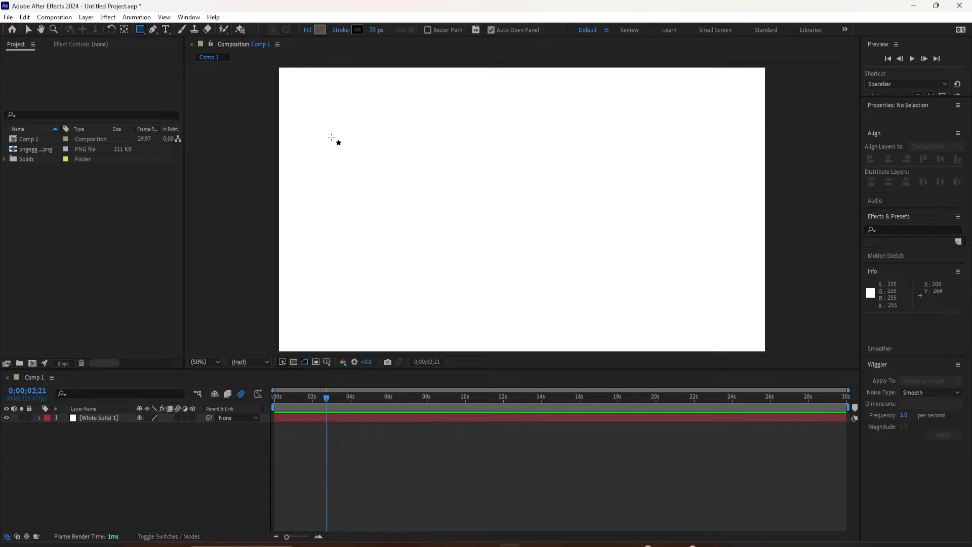
{"action": "left_click_drag", "start_coordinate": [329, 137], "coordinate": [441, 281]}
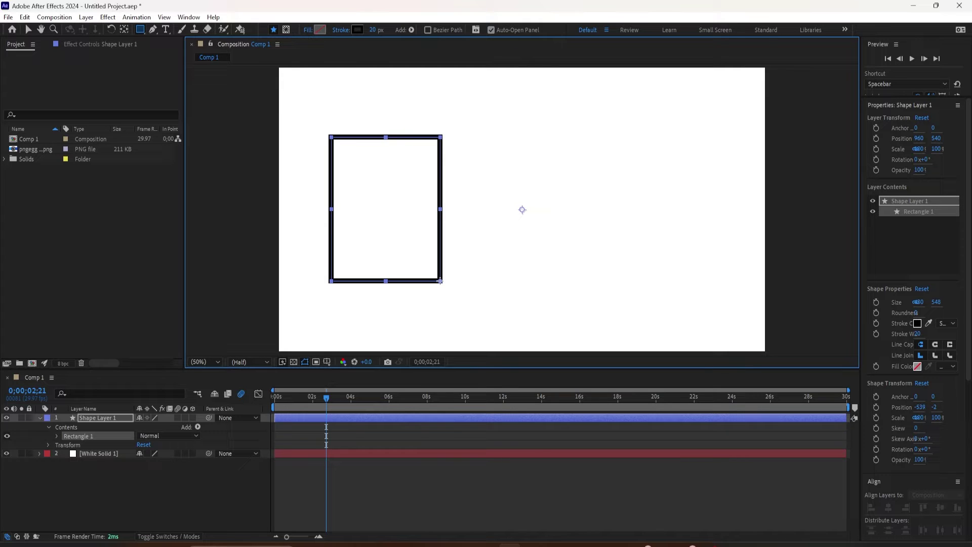
{"action": "mouse_move", "coordinate": [441, 282]}
{"action": "left_mouse_down"}
{"action": "mouse_move", "coordinate": [501, 293]}
{"action": "mouse_move", "coordinate": [428, 296]}
{"action": "left_mouse_up"}
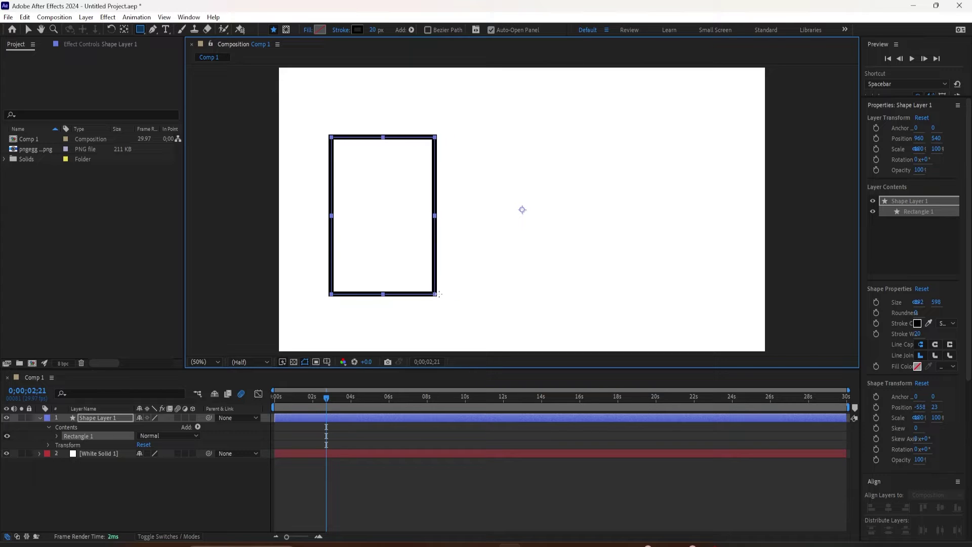
{"action": "left_click_drag", "start_coordinate": [429, 295], "coordinate": [438, 296]}
With the Selection tool (V), select Shape Layer 1 and drag it slightly to reposition it.
{"action": "key", "text": "v"}
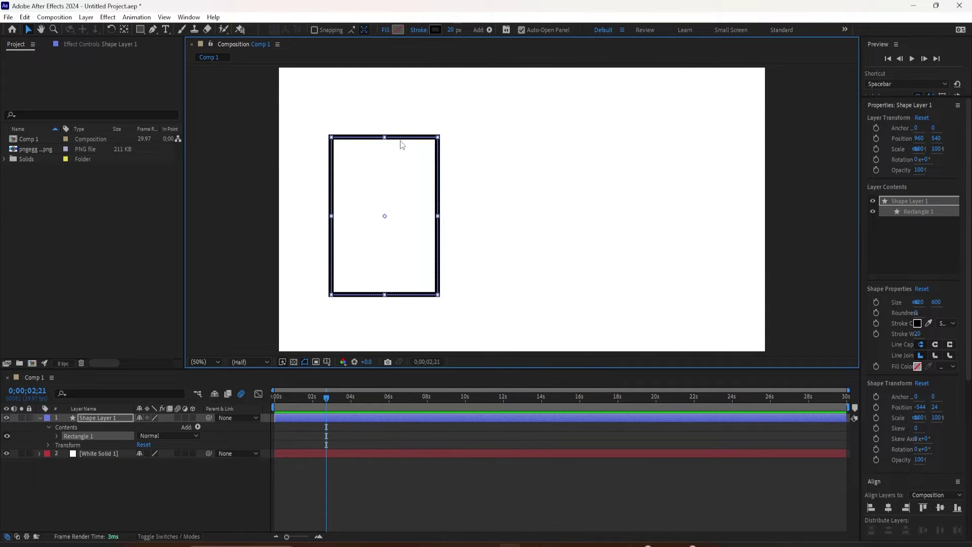
{"action": "key", "text": "Return"}
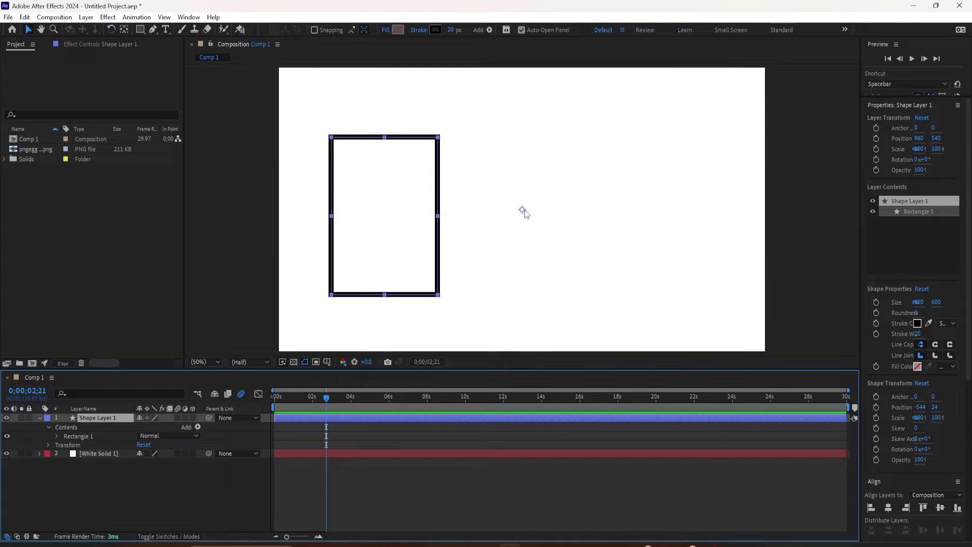
{"action": "mouse_move", "coordinate": [548, 214]}
{"action": "left_mouse_down"}
{"action": "mouse_move", "coordinate": [541, 188]}
{"action": "mouse_move", "coordinate": [539, 208]}
{"action": "left_mouse_up"}
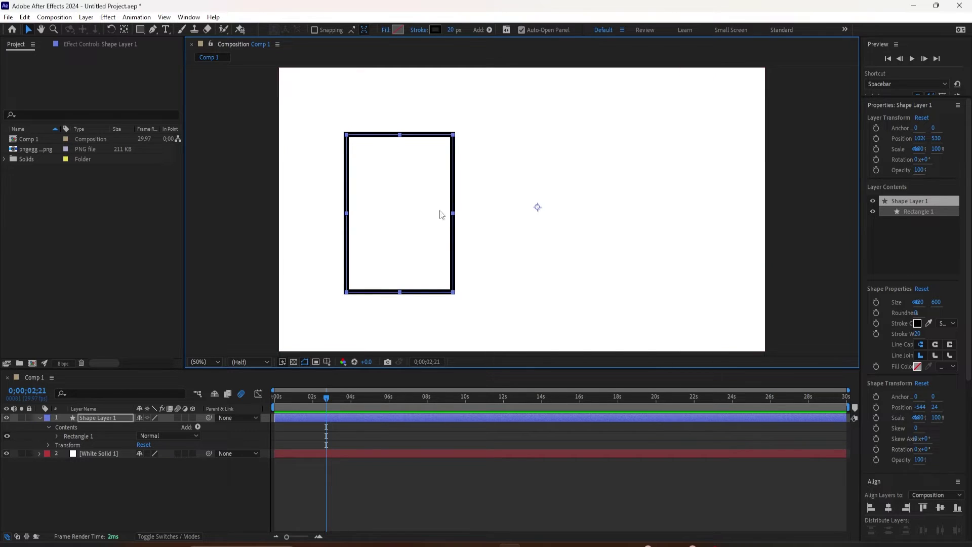
Shift the rectangle left, move its anchor with Pan Behind, then centre it via Ctrl+Alt+Home.
{"action": "left_click_drag", "start_coordinate": [537, 207], "coordinate": [331, 123]}
{"action": "left_click", "coordinate": [124, 29]}
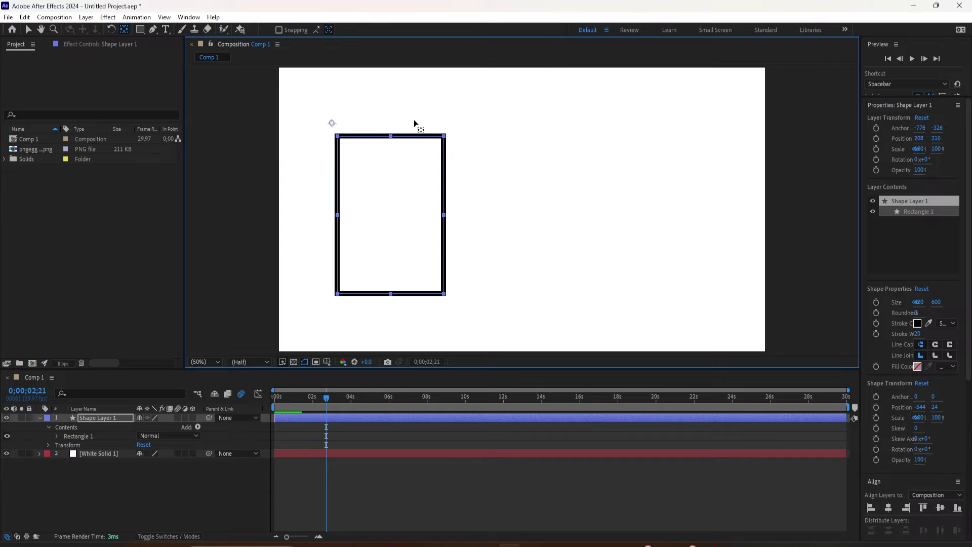
{"action": "mouse_move", "coordinate": [414, 124]}
{"action": "left_mouse_down"}
{"action": "mouse_move", "coordinate": [580, 206]}
{"action": "mouse_move", "coordinate": [475, 197]}
{"action": "left_mouse_up"}
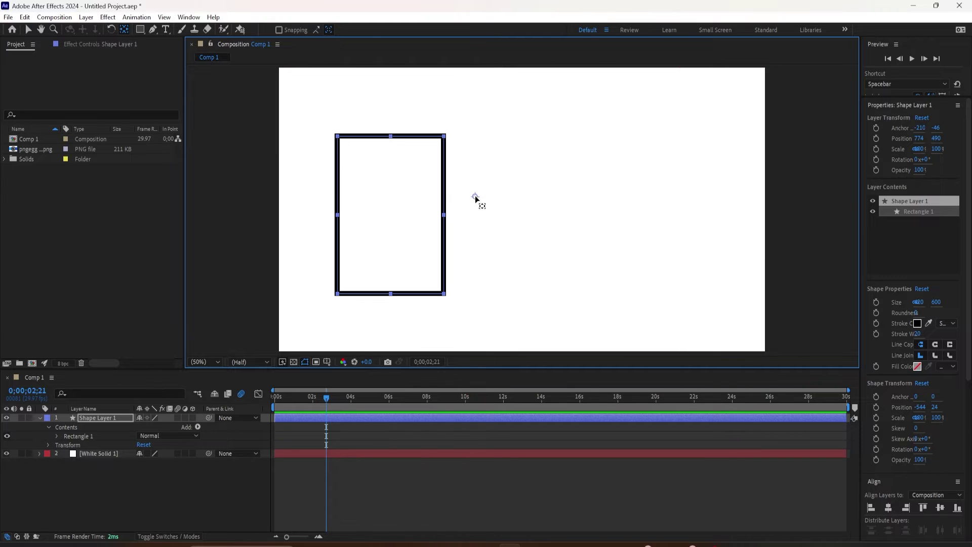
{"action": "left_click_drag", "start_coordinate": [475, 197], "coordinate": [538, 177]}
{"action": "key", "text": "ctrl+alt+Home"}
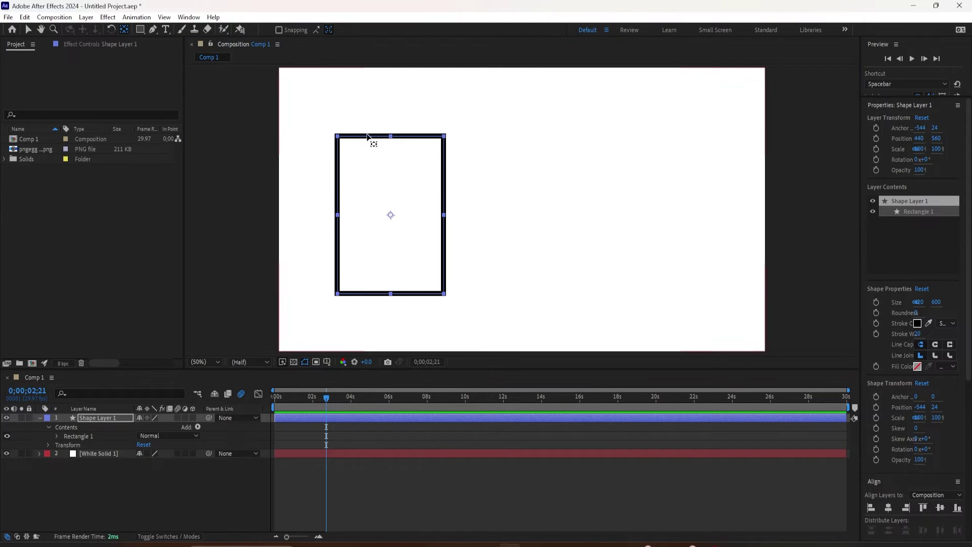
{"action": "mouse_move", "coordinate": [389, 213]}
{"action": "left_mouse_down"}
{"action": "mouse_move", "coordinate": [462, 219]}
{"action": "mouse_move", "coordinate": [391, 211]}
{"action": "left_mouse_up"}
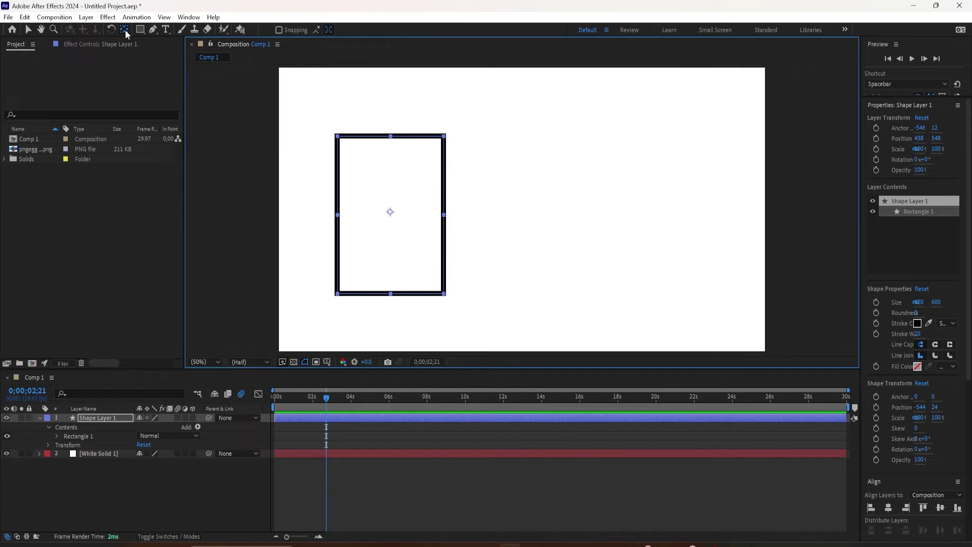
{"action": "key", "text": "ctrl+alt+Home"}
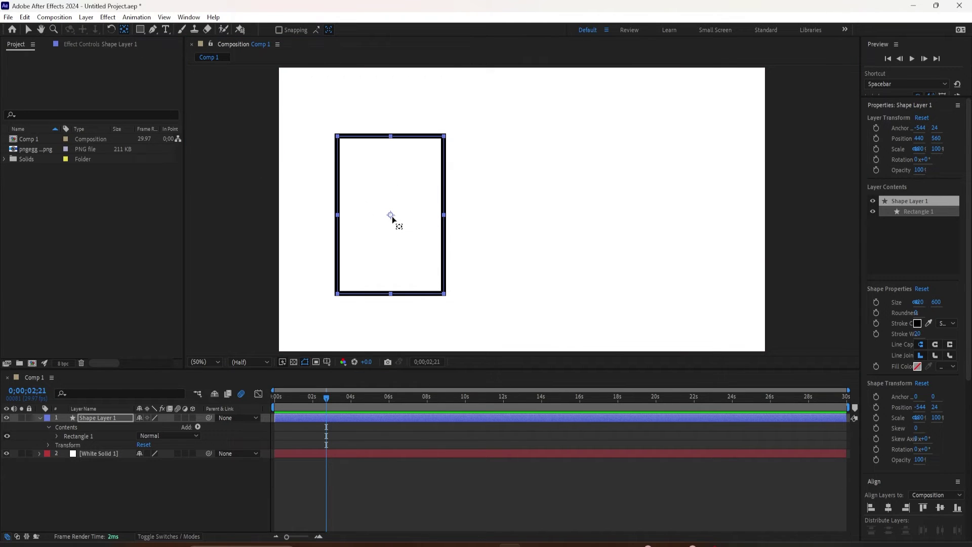
{"action": "left_click", "coordinate": [86, 17]}
{"action": "mouse_move", "coordinate": [108, 142]}
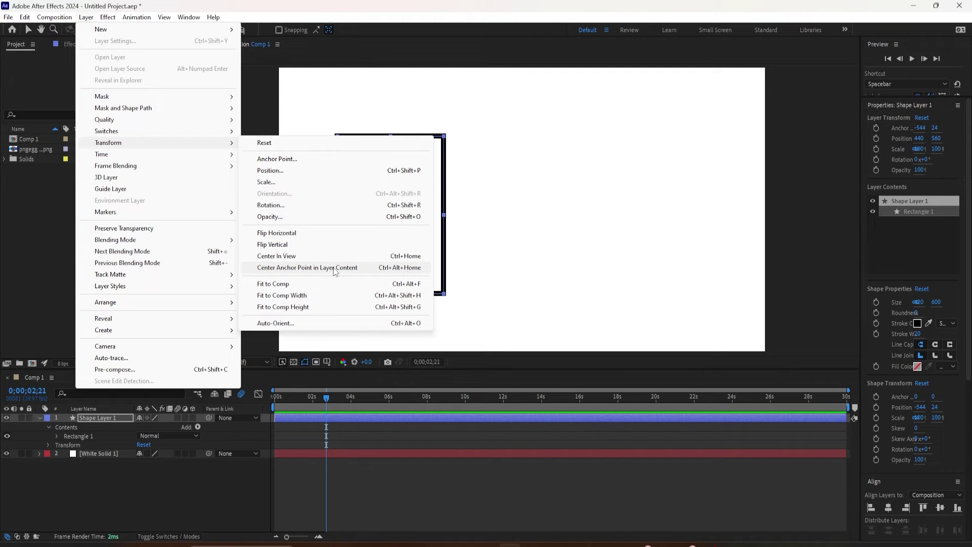
Apply Center Anchor Point in Layer Content, reselect Shape Layer 1, and bring up the Edit menu.
{"action": "left_click", "coordinate": [395, 268]}
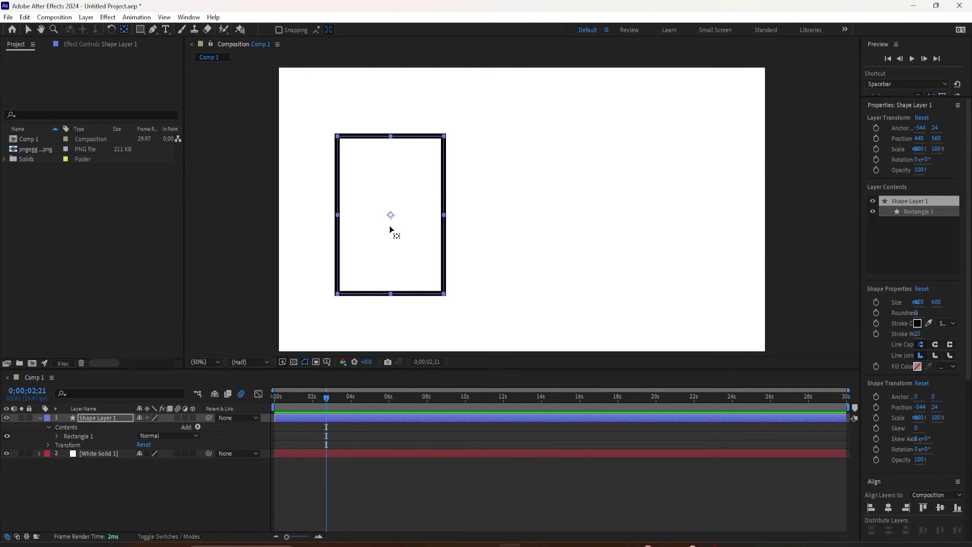
{"action": "left_click", "coordinate": [66, 435]}
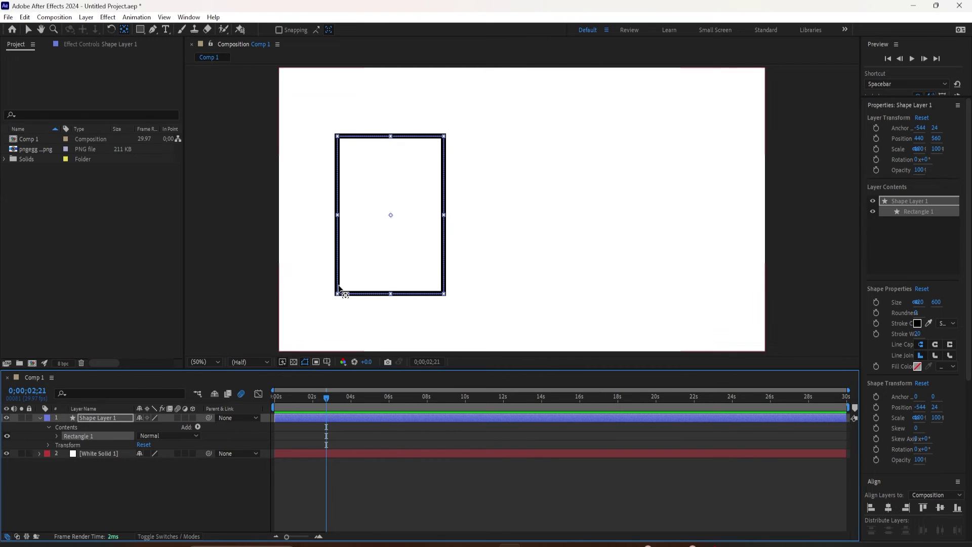
{"action": "left_click", "coordinate": [95, 420]}
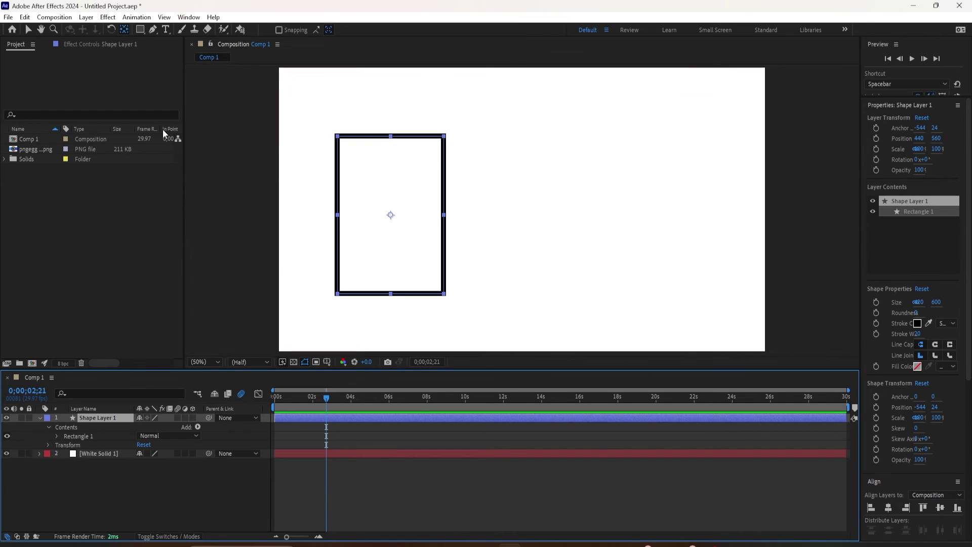
{"action": "left_click", "coordinate": [24, 18]}
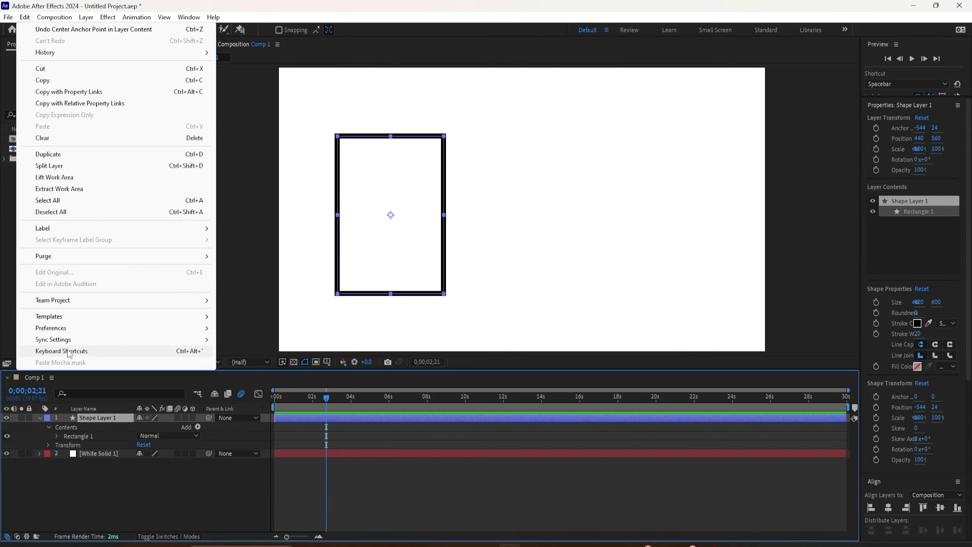
Turn on 'Center Anchor Point in New Shape Layers' in General preferences and confirm.
{"action": "left_click", "coordinate": [296, 328]}
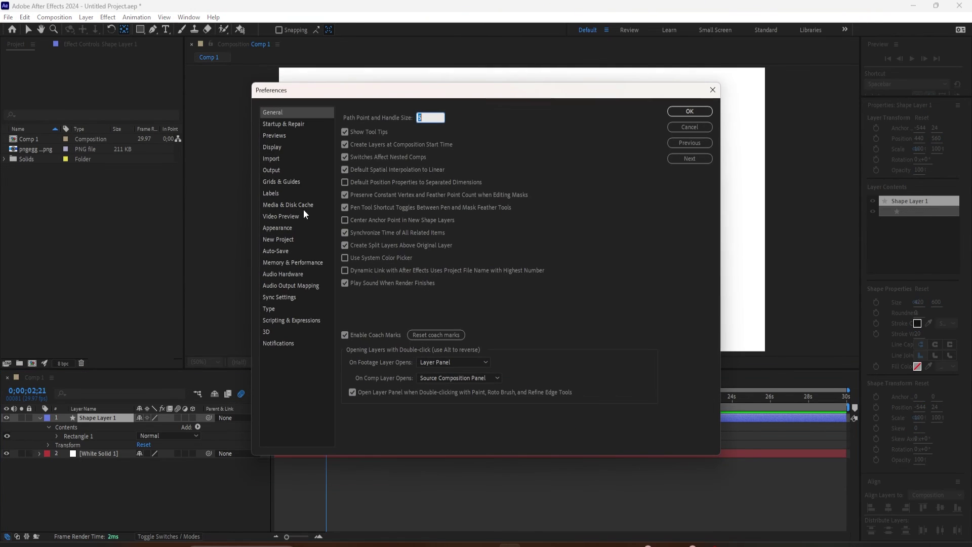
{"action": "left_click", "coordinate": [345, 220]}
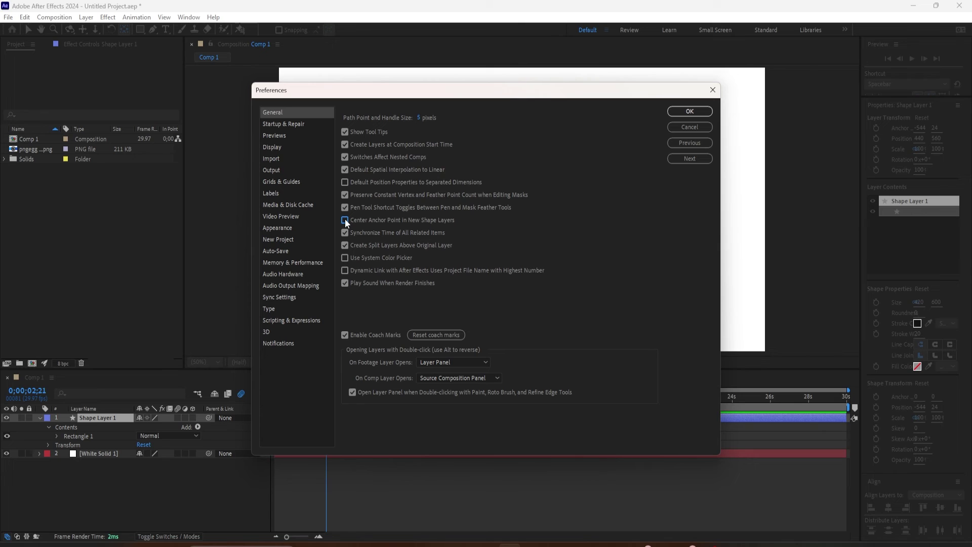
{"action": "left_click", "coordinate": [690, 111]}
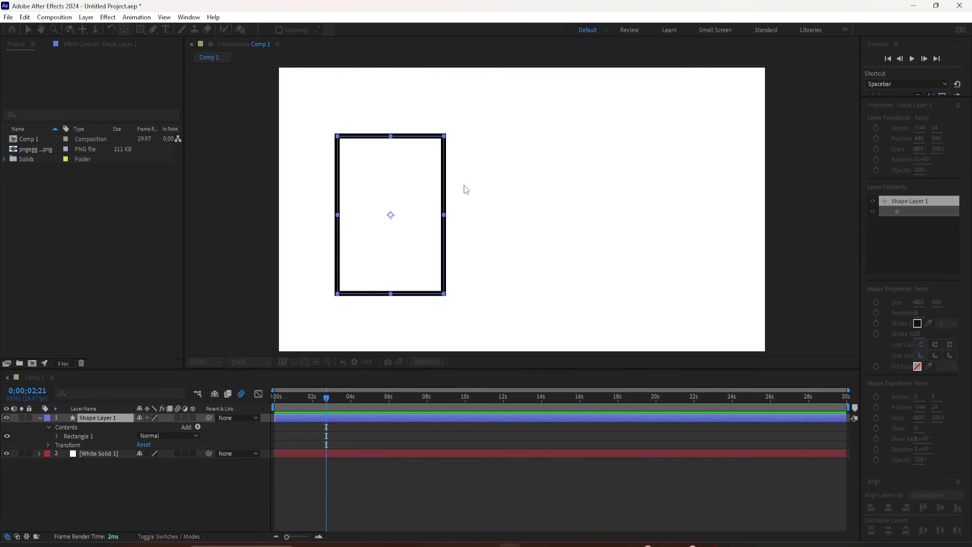
With the Ellipse Tool, Shift-drag a circle to the right of the rectangle.
{"action": "left_click", "coordinate": [136, 31]}
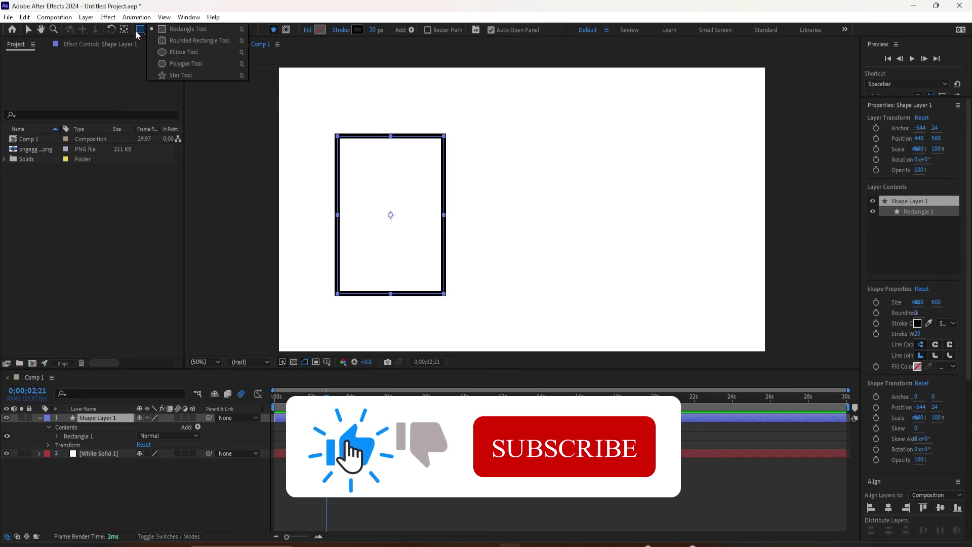
{"action": "left_click", "coordinate": [183, 52]}
{"action": "mouse_move", "coordinate": [537, 133]}
{"action": "left_mouse_down"}
{"action": "mouse_move", "coordinate": [700, 263]}
{"action": "mouse_move", "coordinate": [690, 281]}
{"action": "left_mouse_up"}
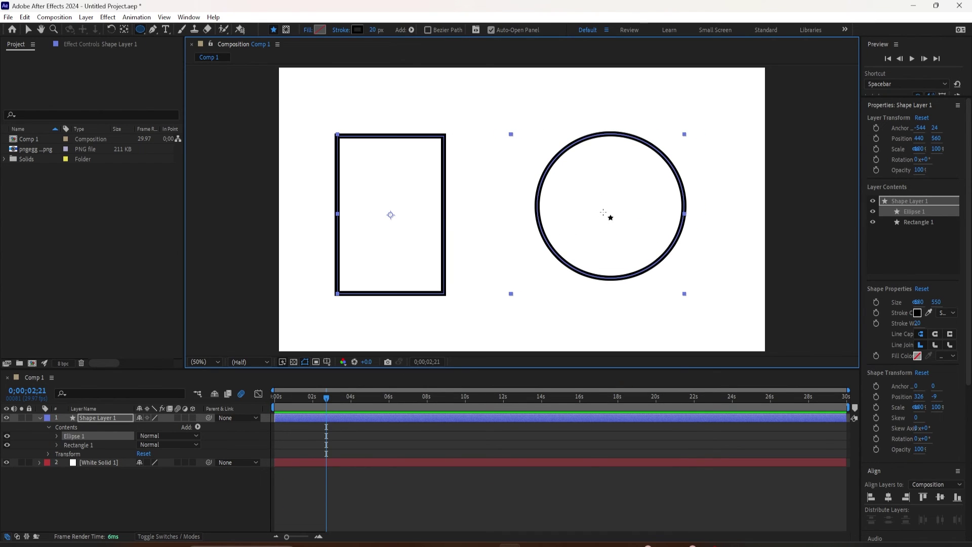